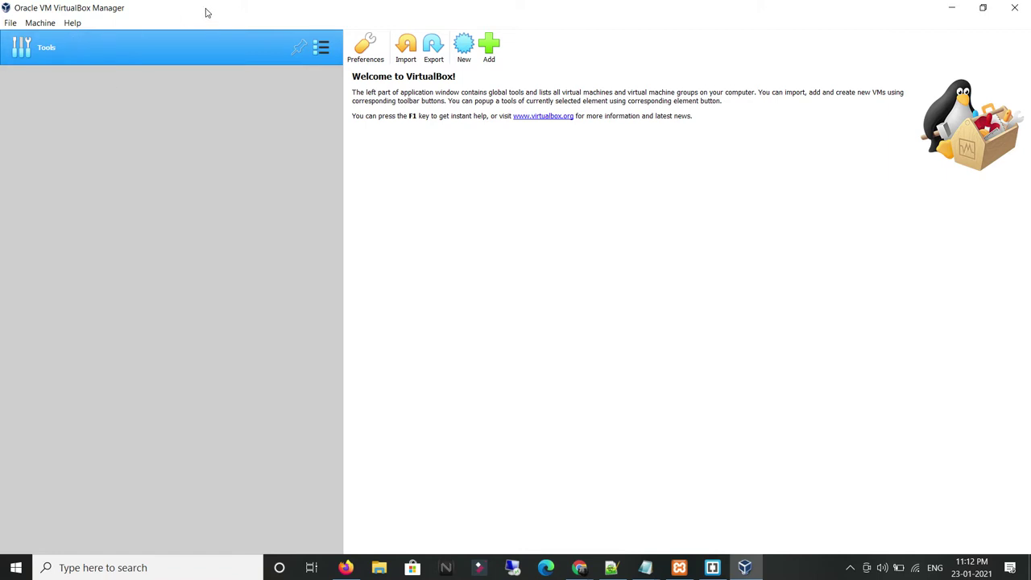
Create a virtual machine named Windows 10, version Windows 10 (64-bit), with 2048 MB of memory.
click(38, 23)
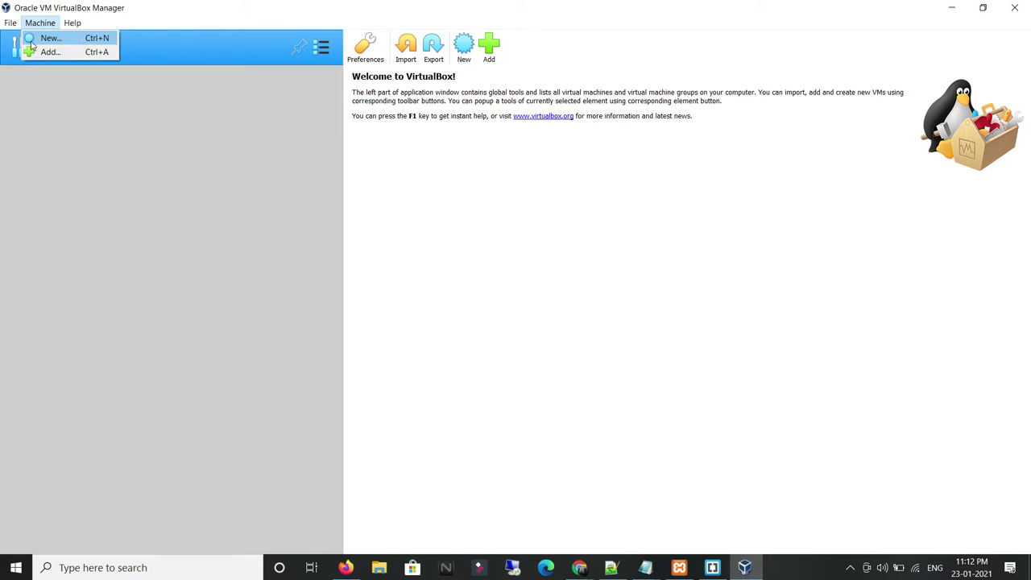
click(90, 41)
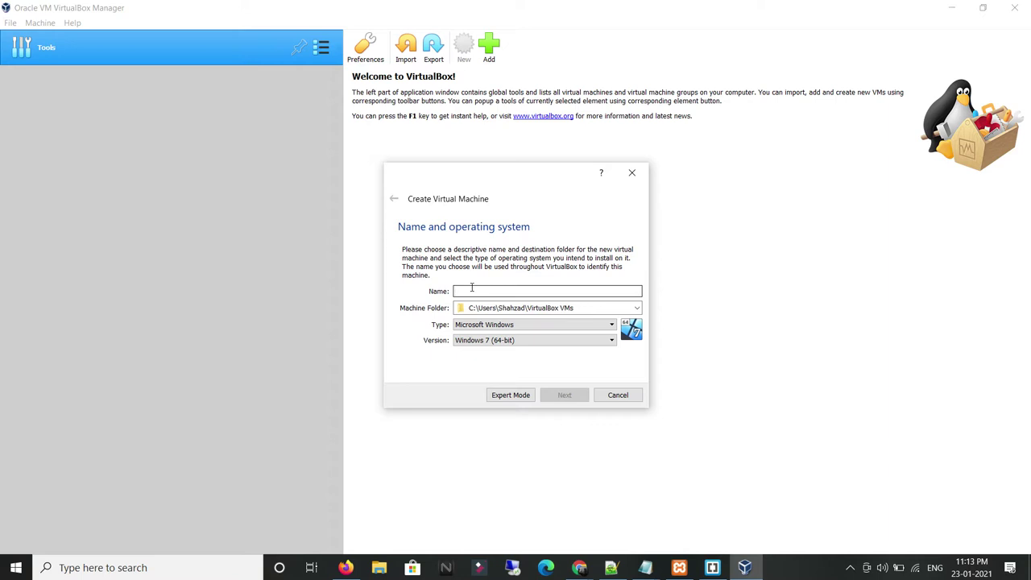
text(Windows)
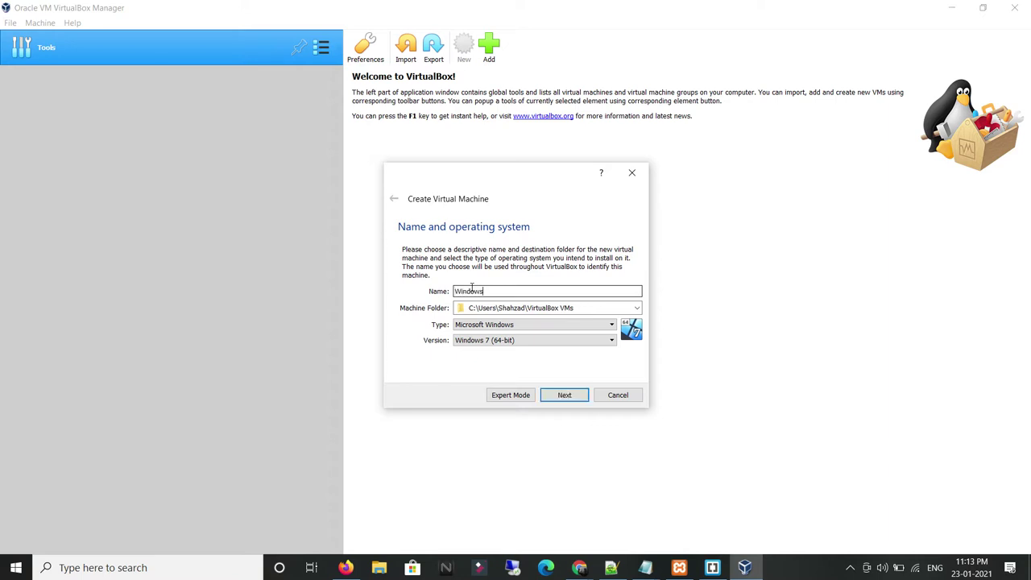
text( 10)
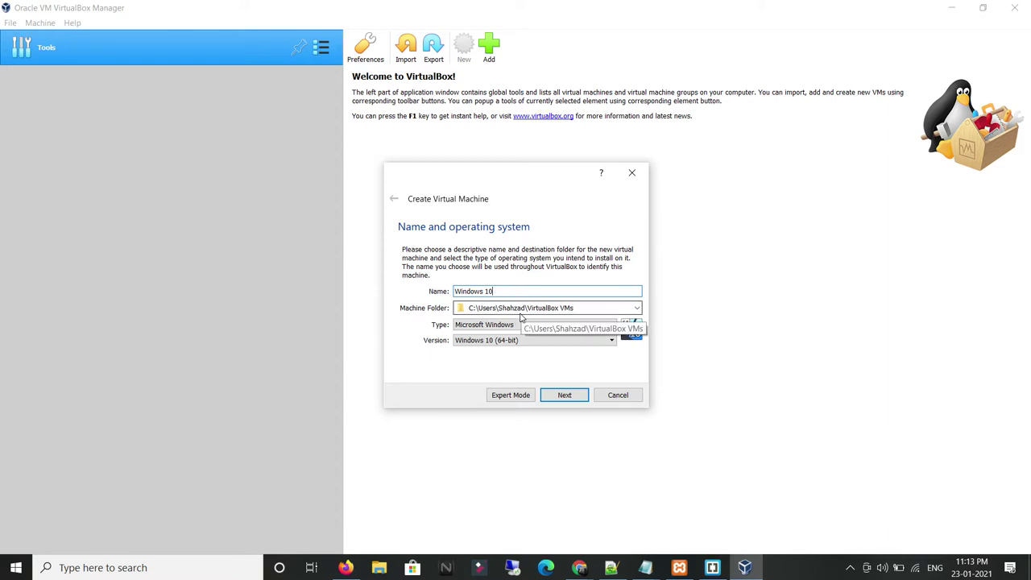
click(486, 343)
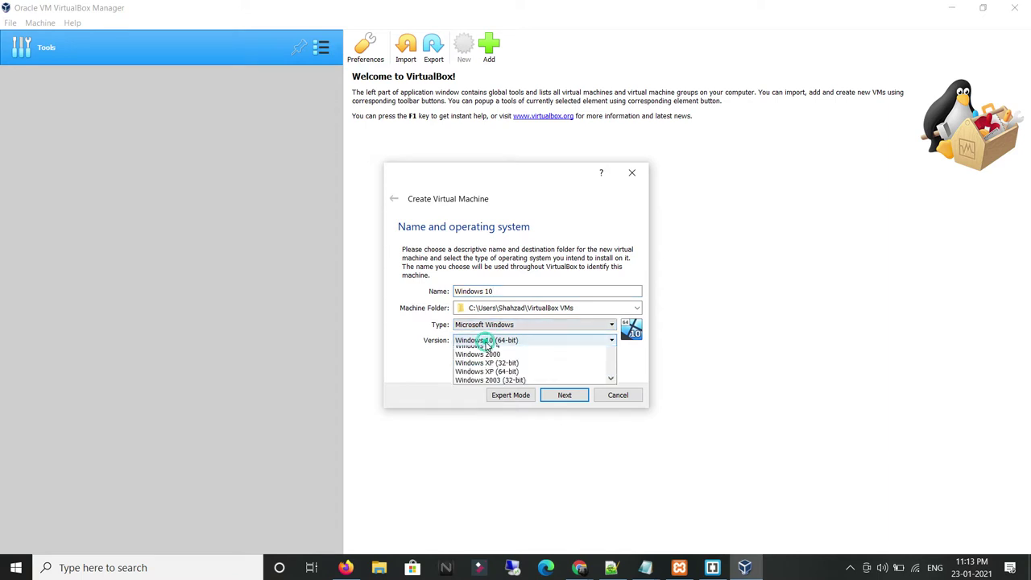
click(487, 343)
click(486, 343)
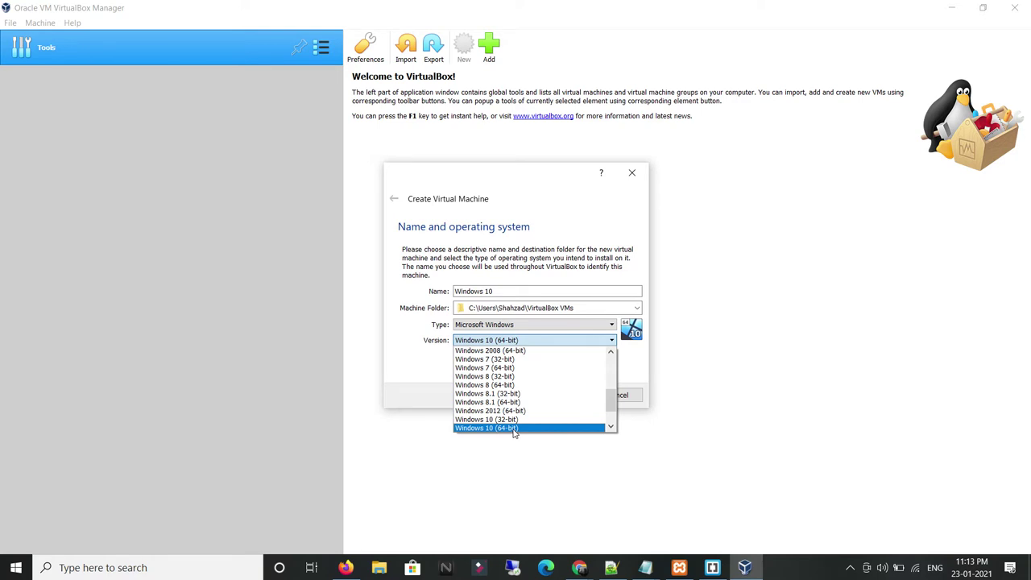
click(488, 343)
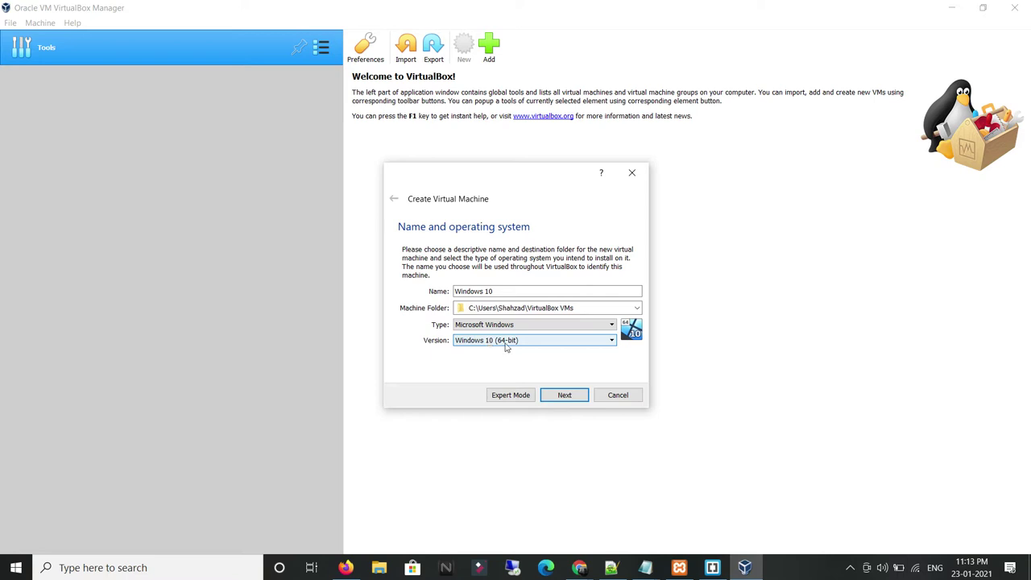
click(557, 398)
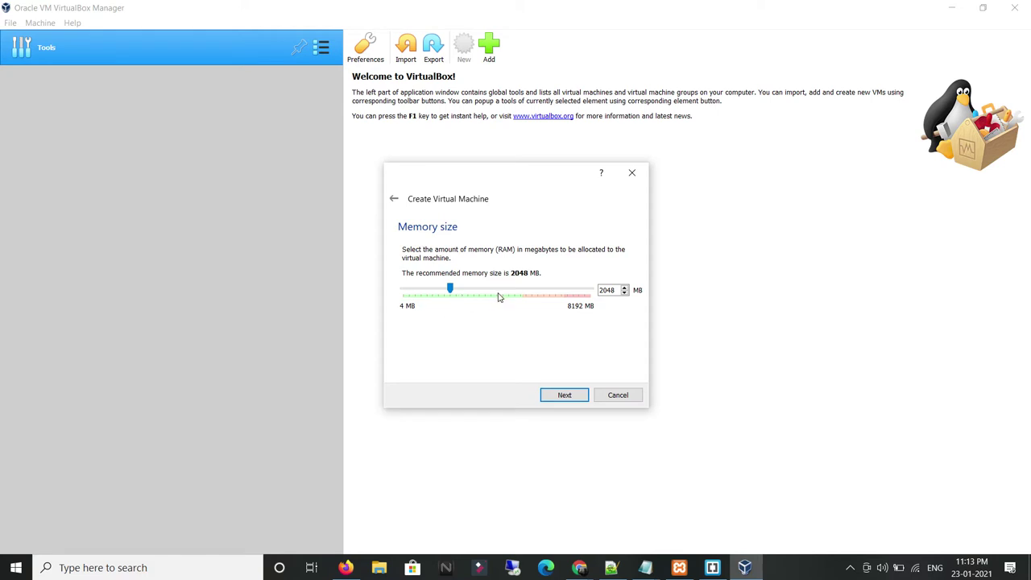
click(580, 395)
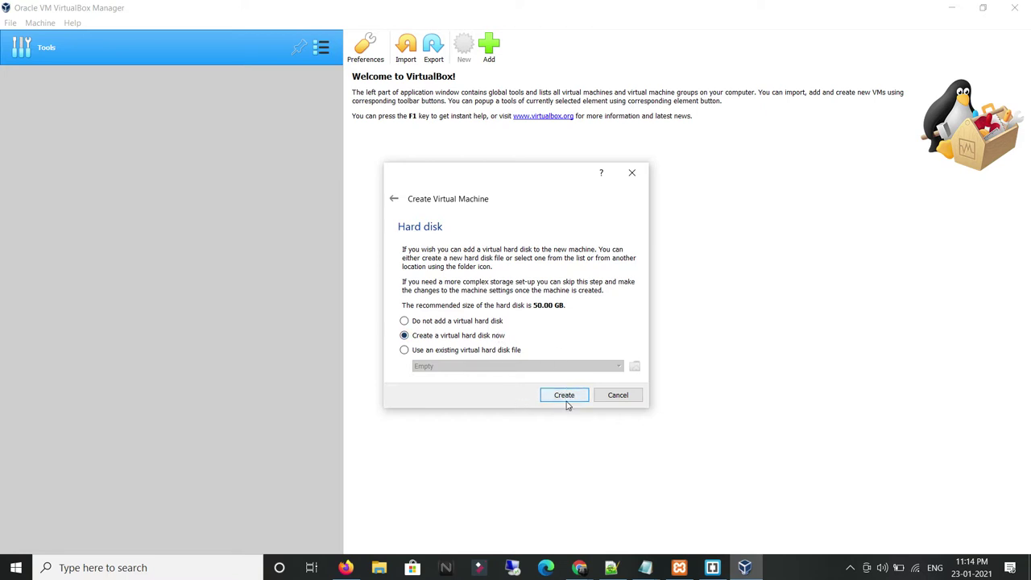
Create a dynamically allocated VDI virtual hard disk of 50.00 GB for the new machine.
click(566, 397)
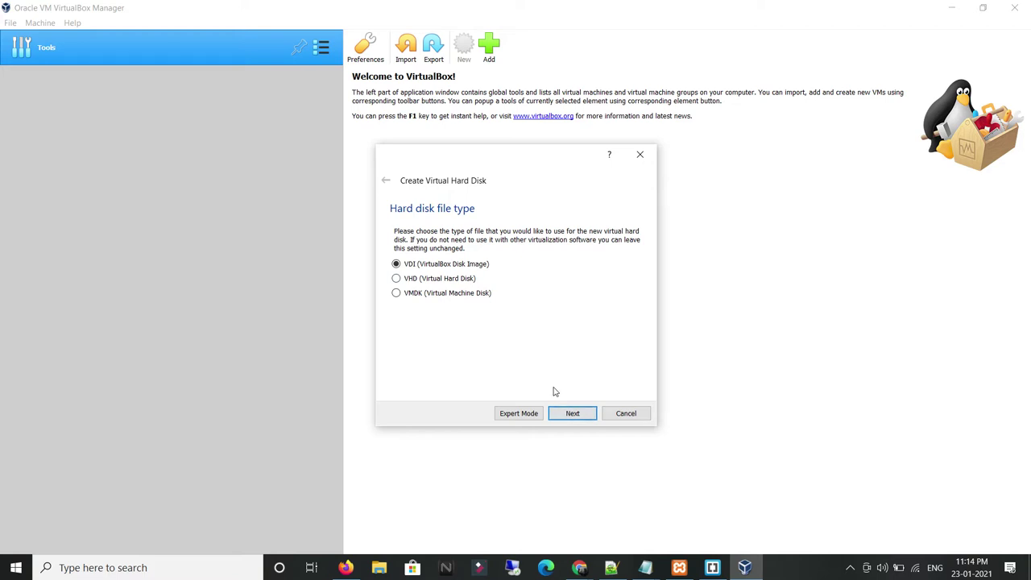
click(572, 413)
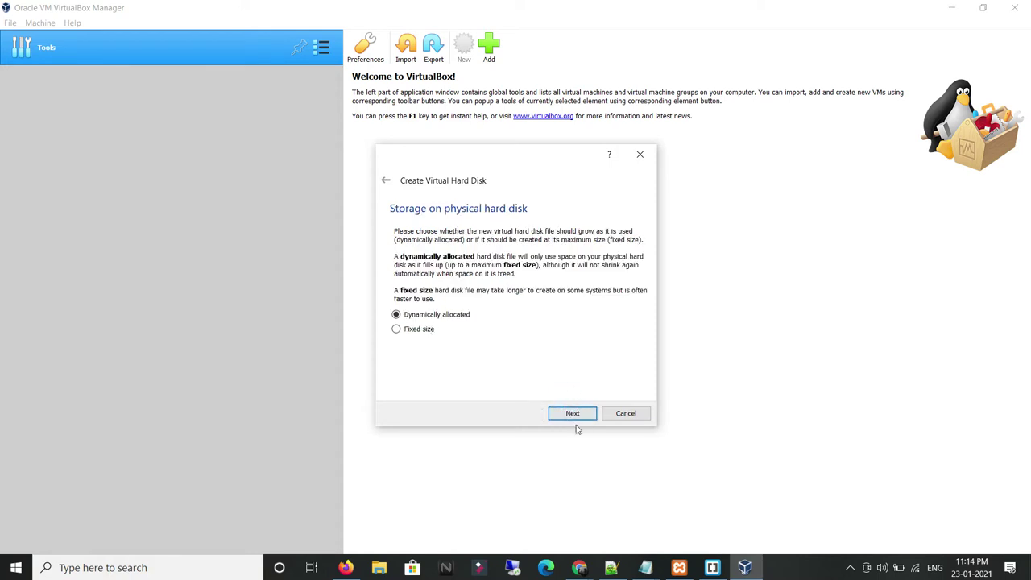
click(569, 414)
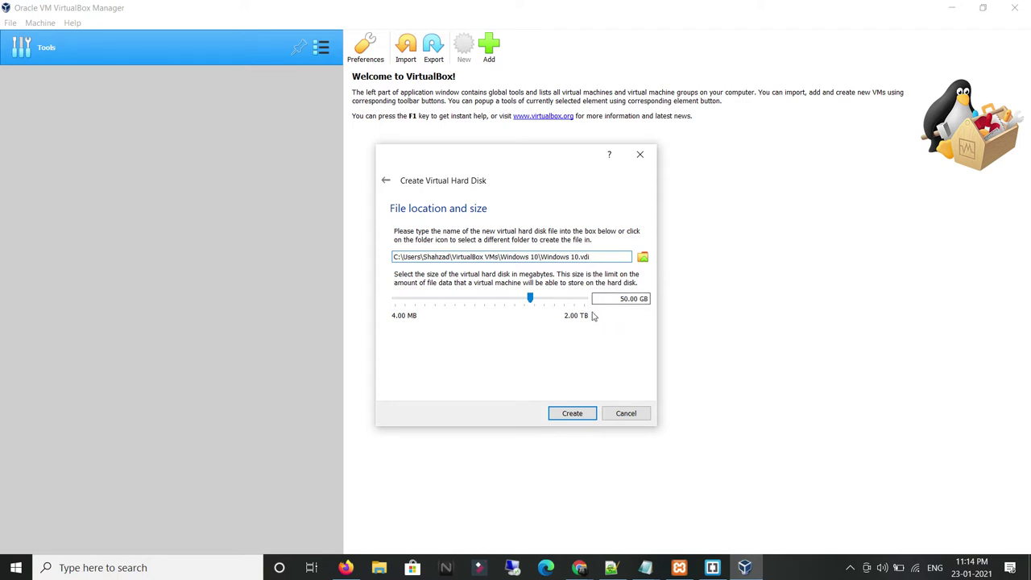
click(616, 297)
drag(616, 298, 654, 302)
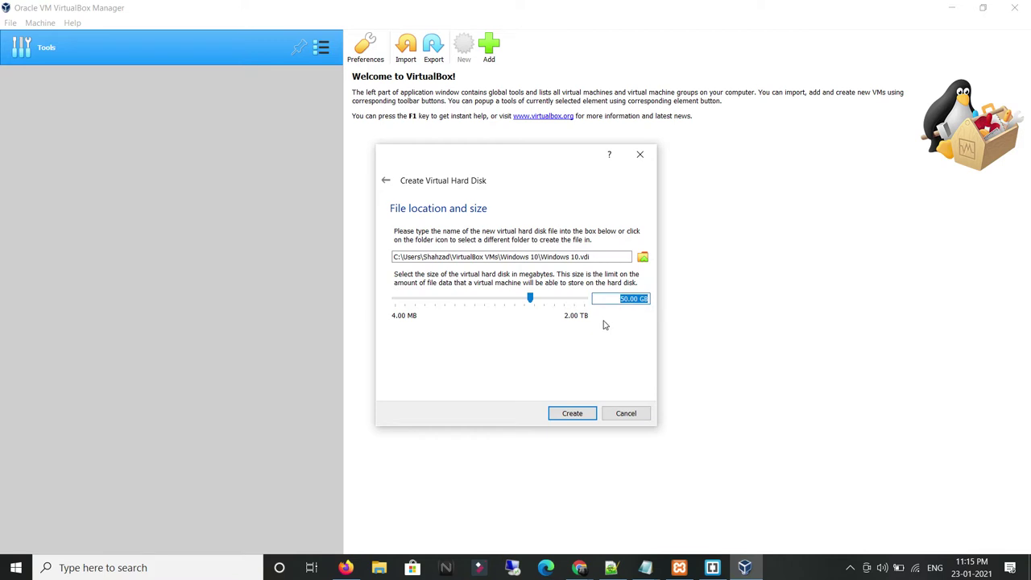
click(573, 414)
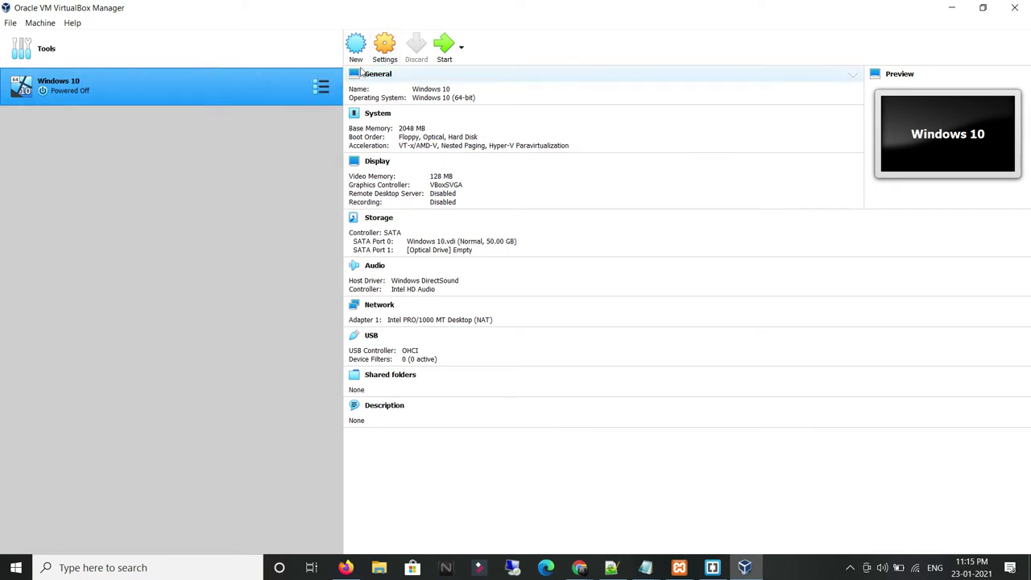
Load Windows.10.Lite.Edition.v6.x64.2018.iso into the machine's empty optical drive and save the storage settings.
click(388, 58)
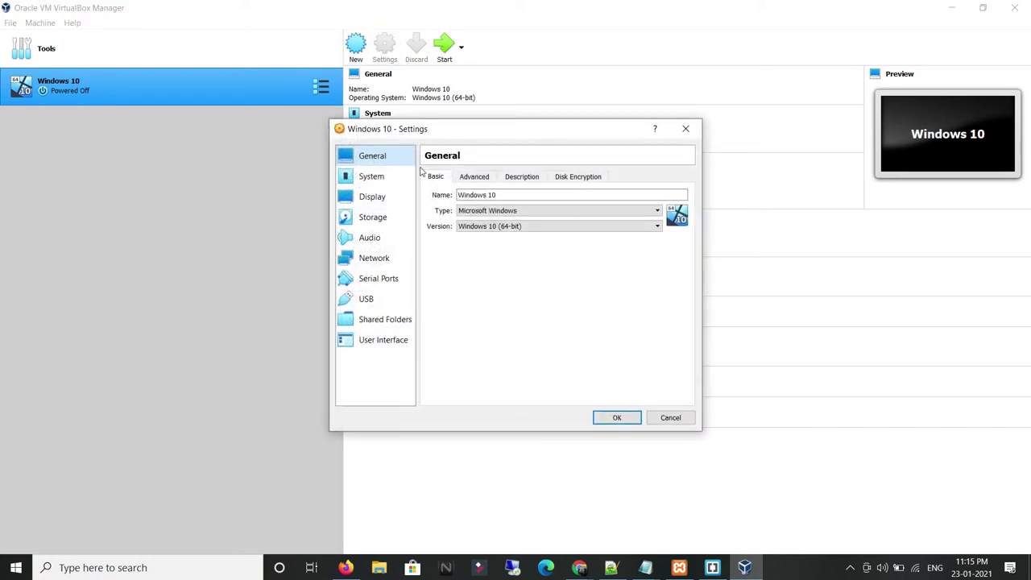
click(401, 218)
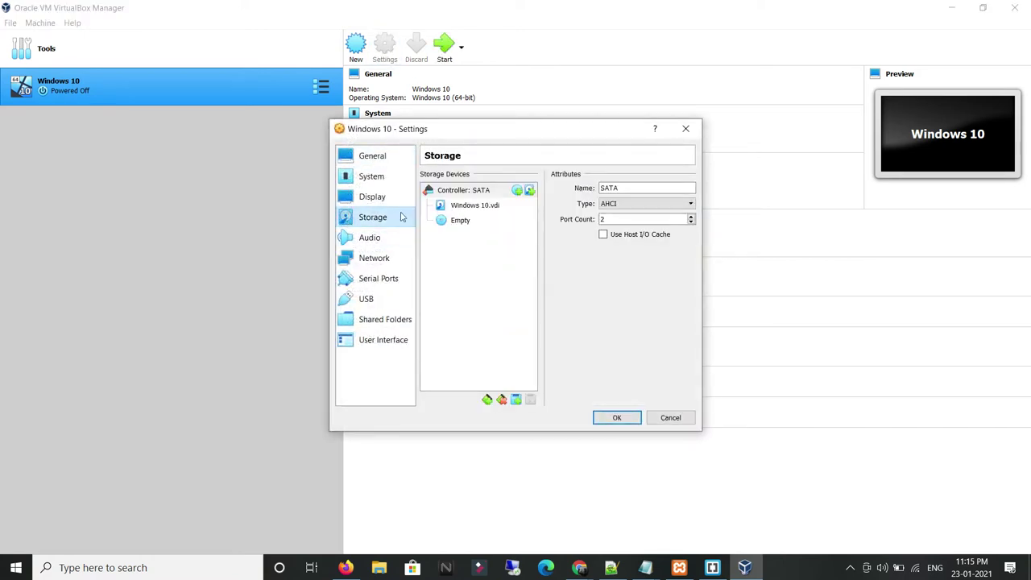
click(457, 223)
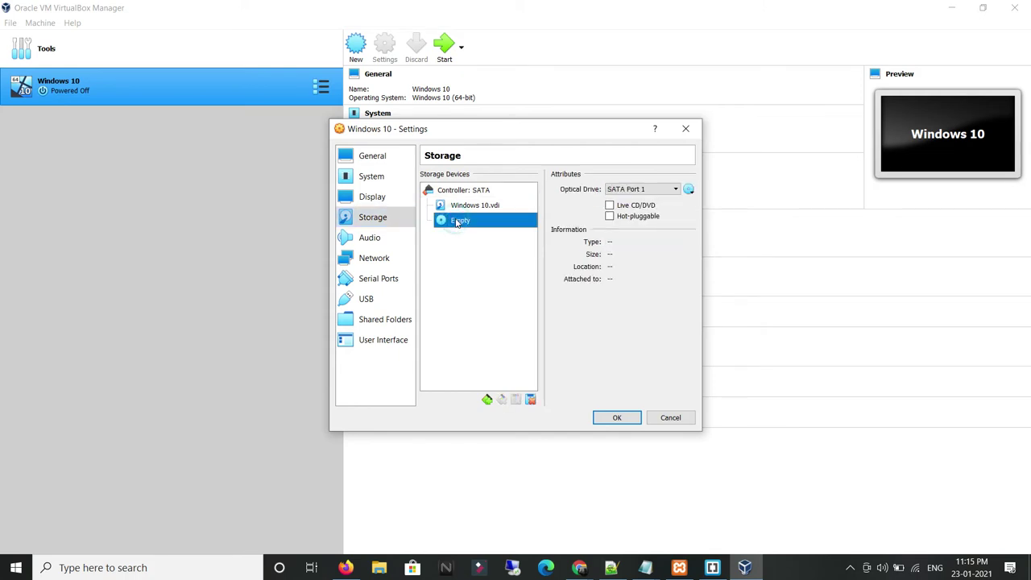
click(690, 191)
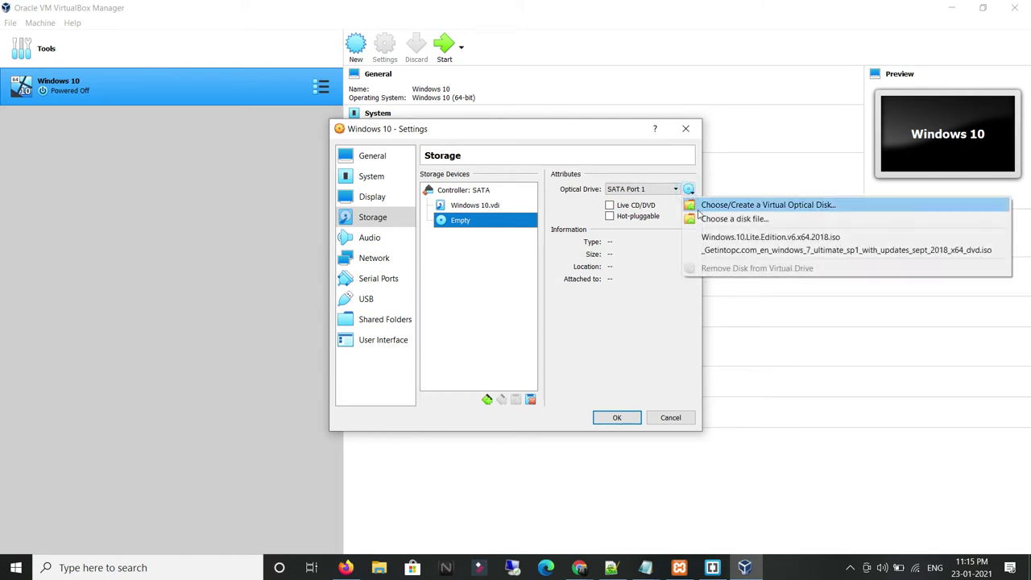
click(748, 222)
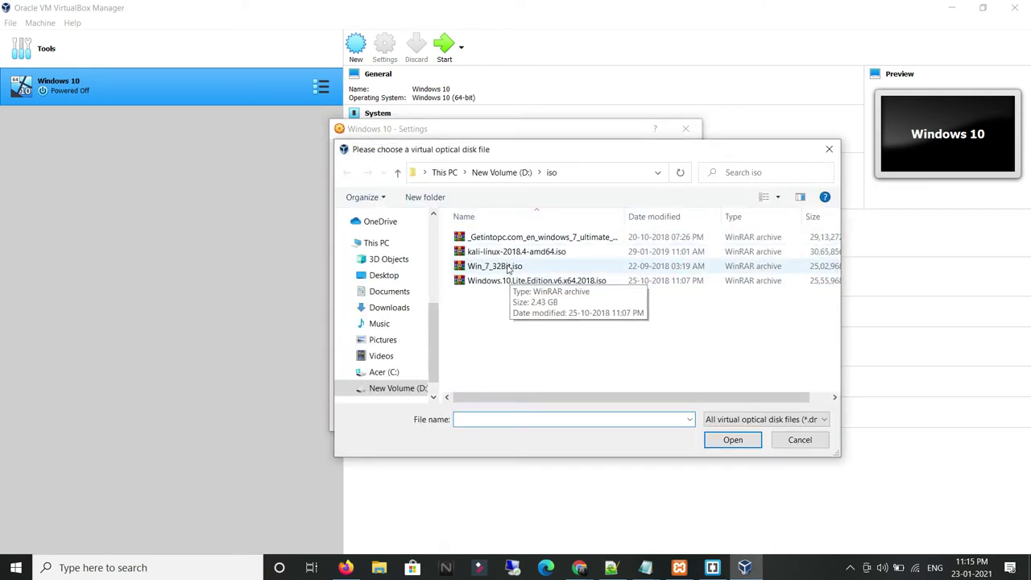
double_click(506, 282)
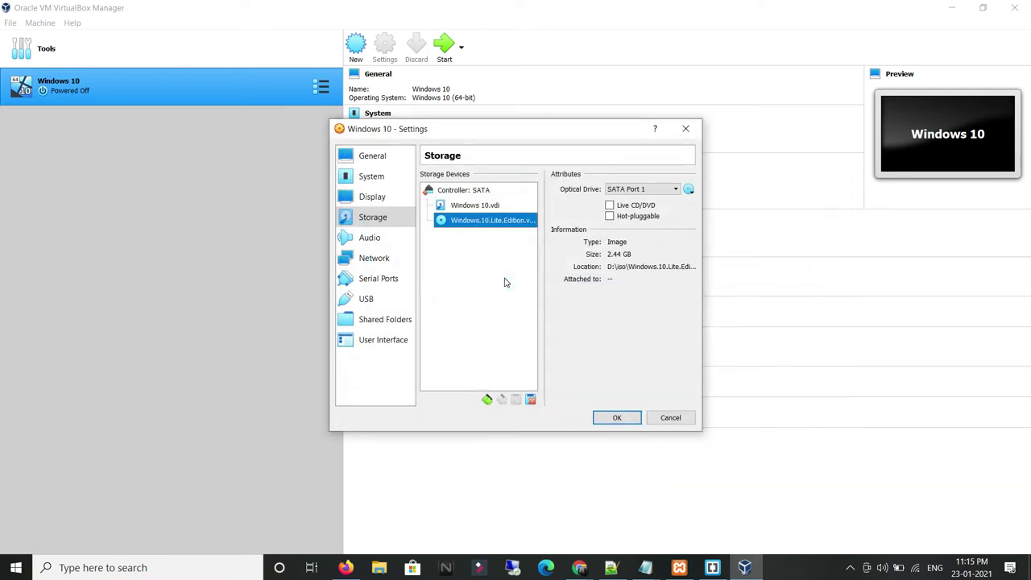
click(617, 418)
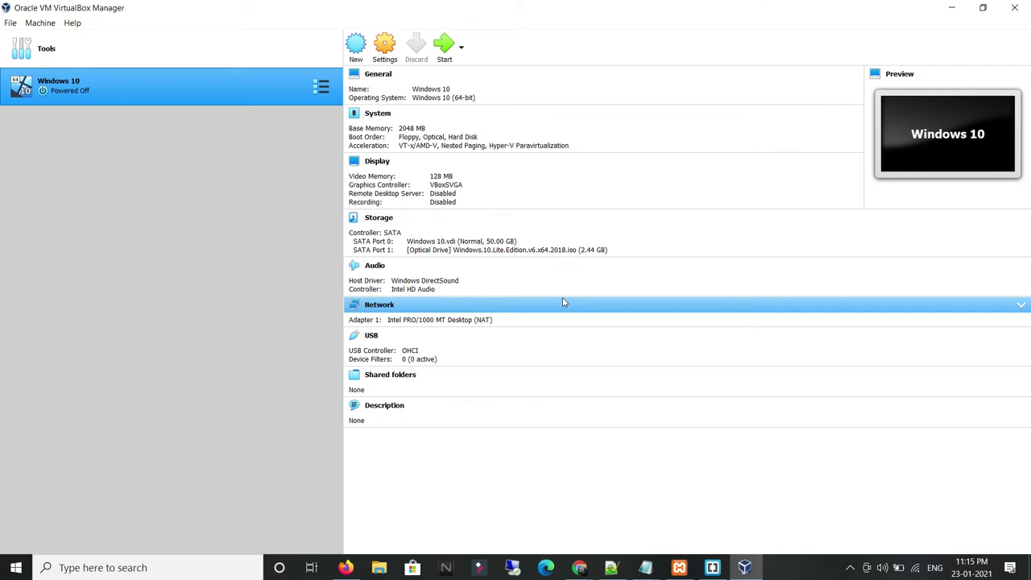
Start the virtual machine from the Windows 10 Lite ISO and dismiss the keyboard capture and mouse integration notifications.
click(453, 46)
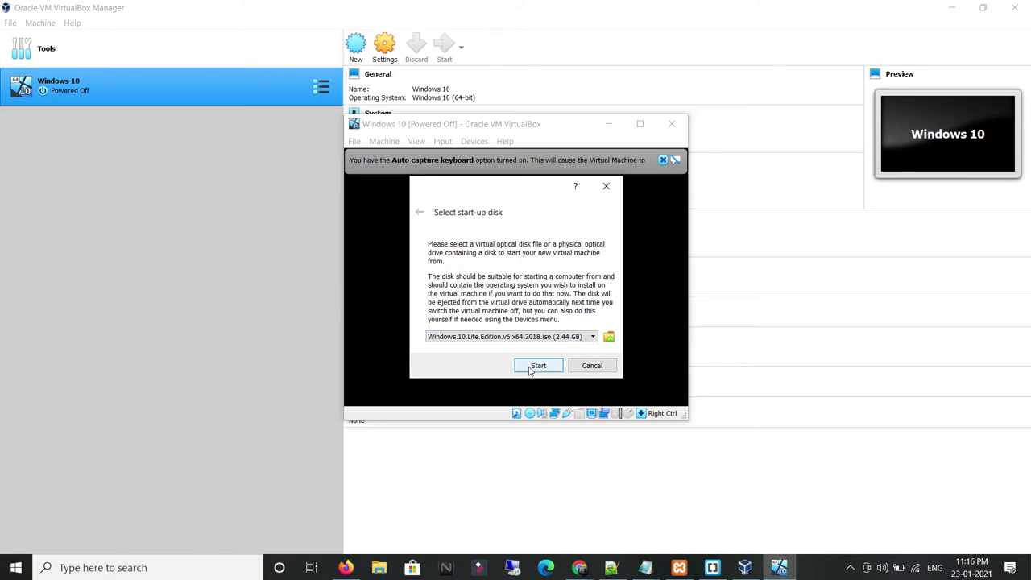
click(537, 365)
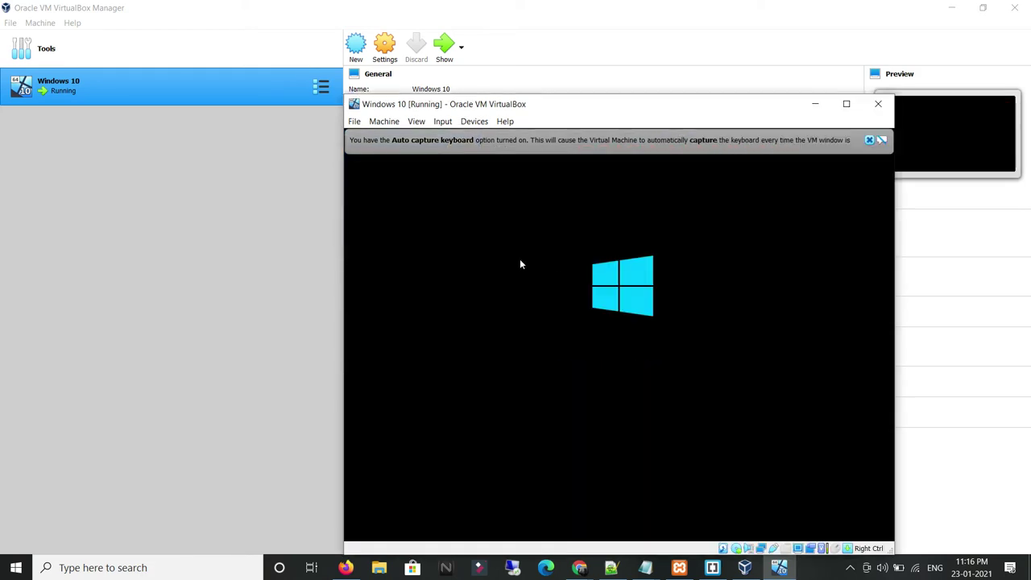
drag(534, 105, 494, 62)
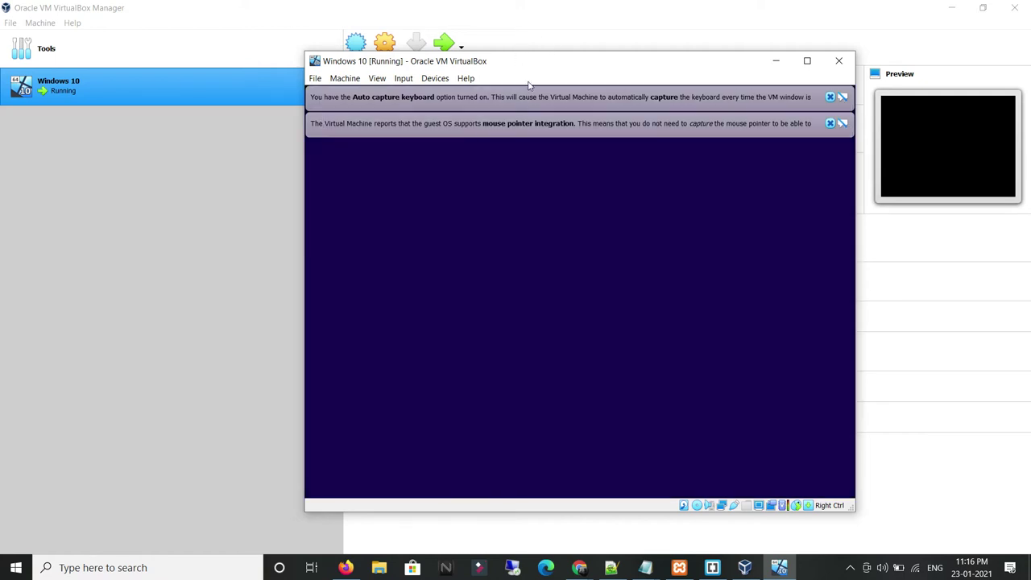
click(830, 123)
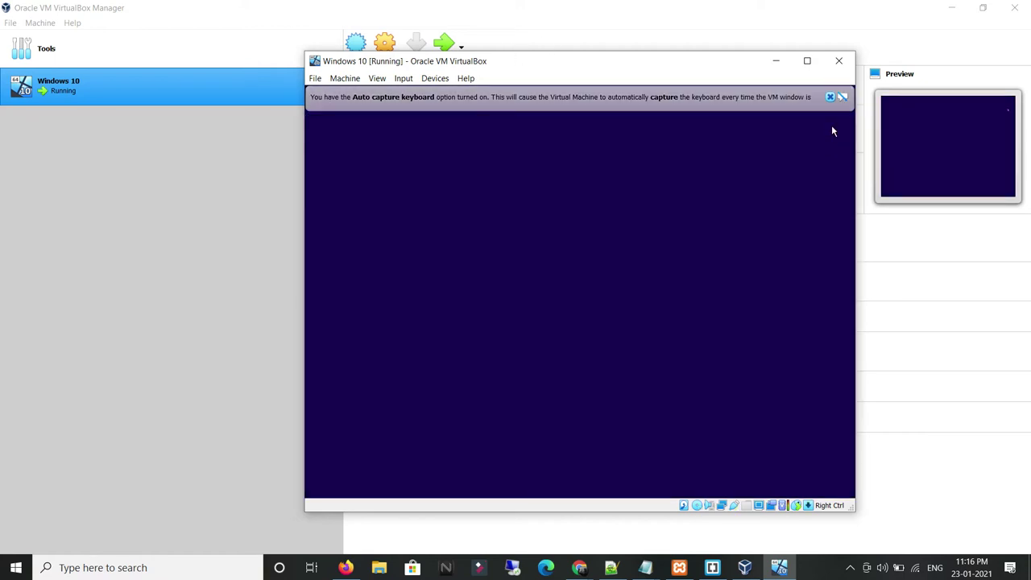
click(830, 96)
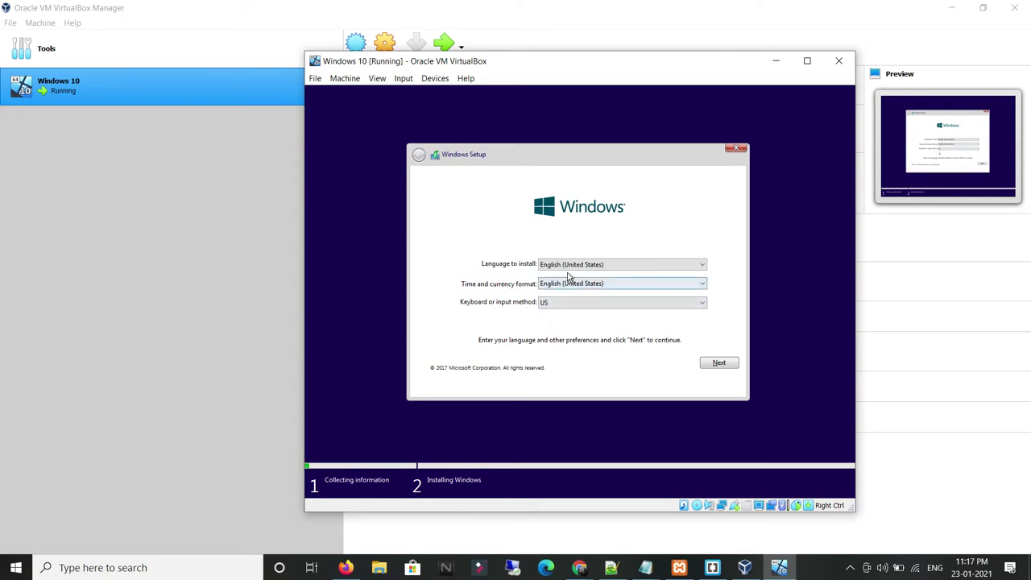
Accept English (United States) and the US keyboard in Windows Setup, and install Windows on Drive 0 Unallocated Space.
click(717, 364)
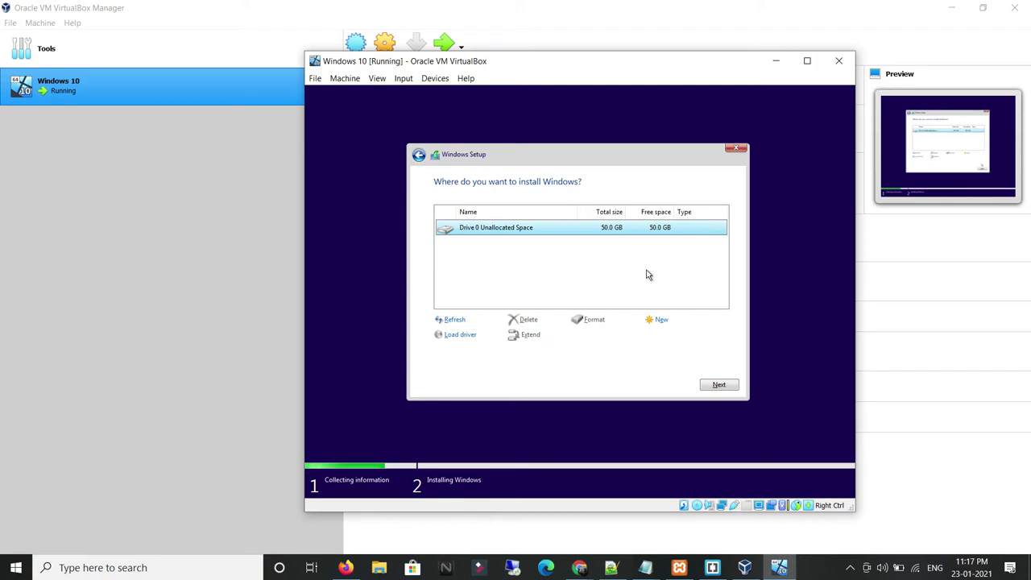
click(720, 386)
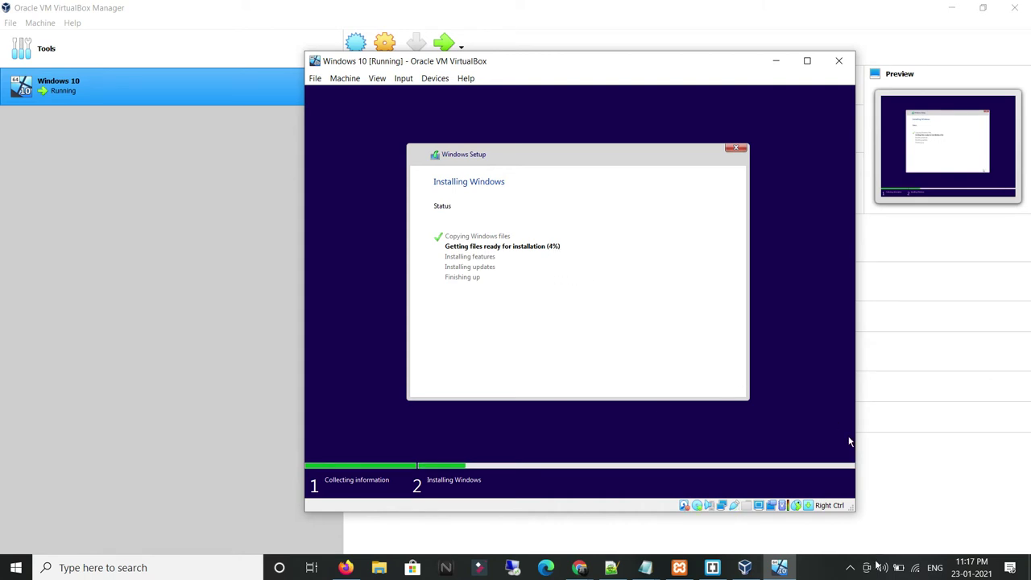
click(849, 567)
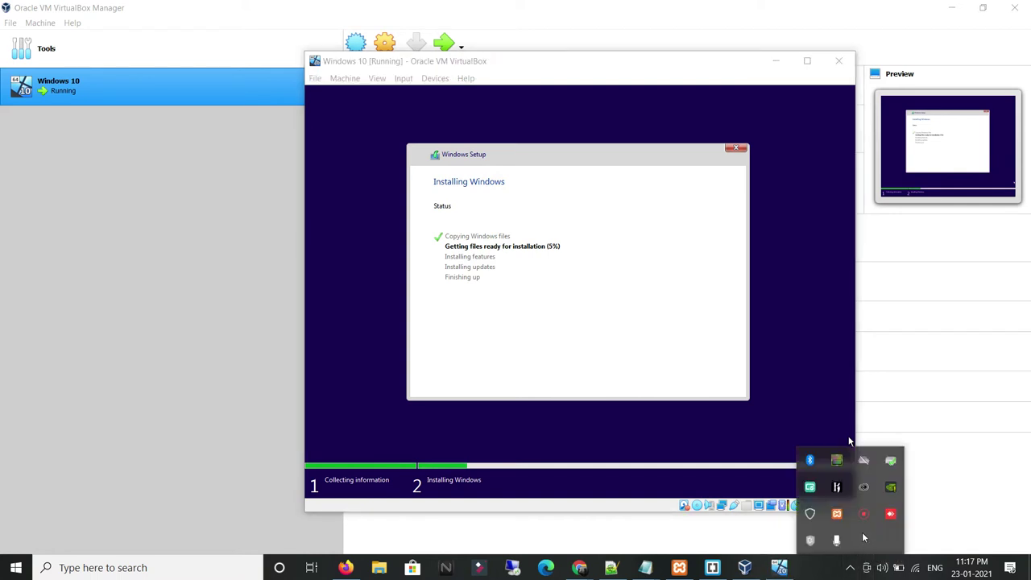
right_click(864, 519)
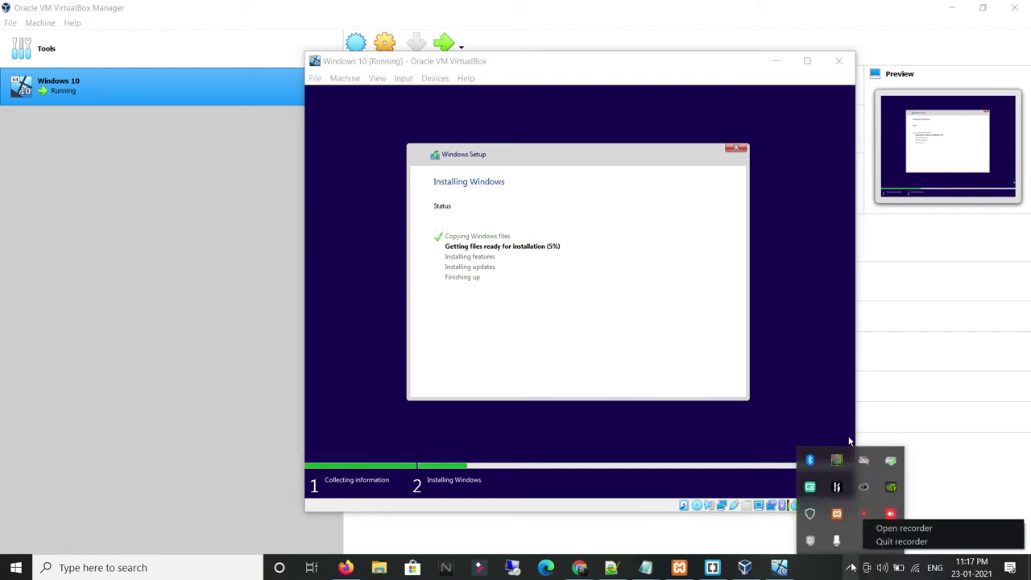
click(880, 533)
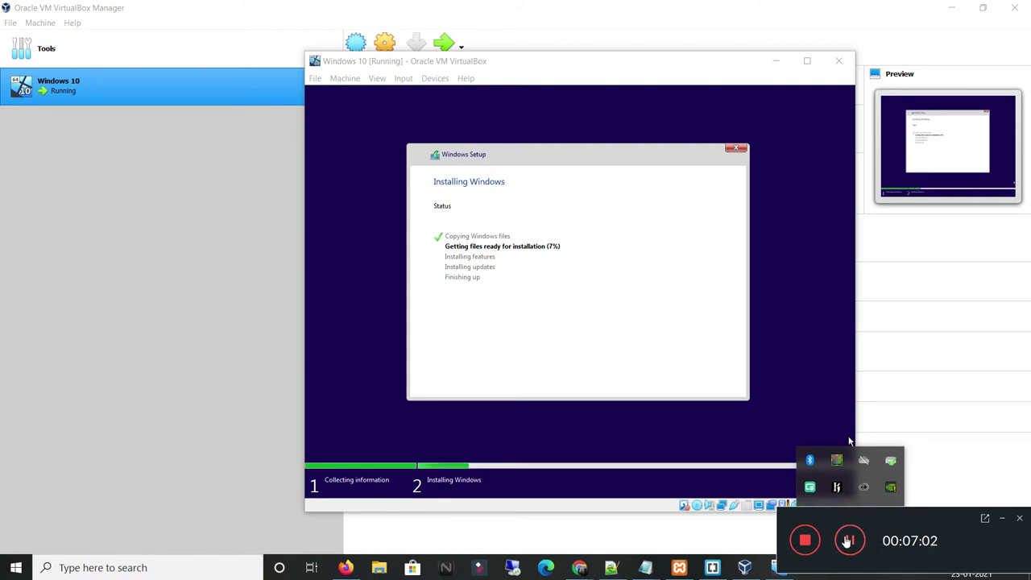
click(847, 541)
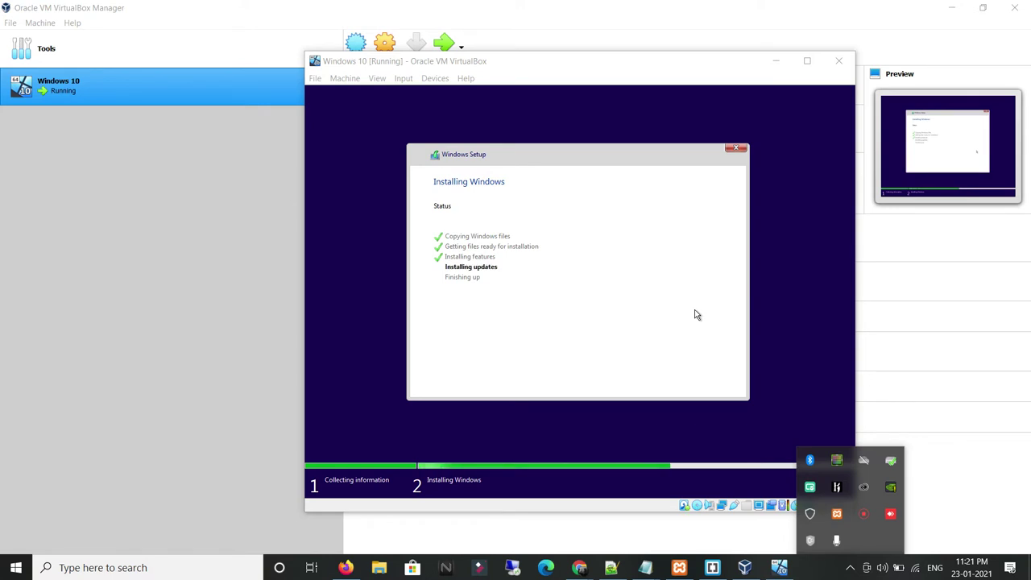
click(696, 314)
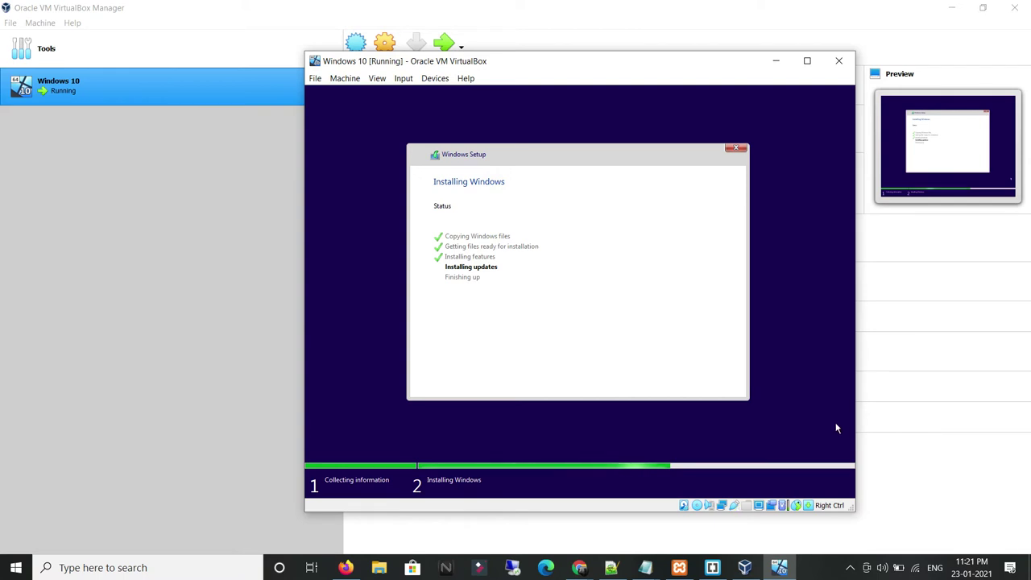
click(849, 569)
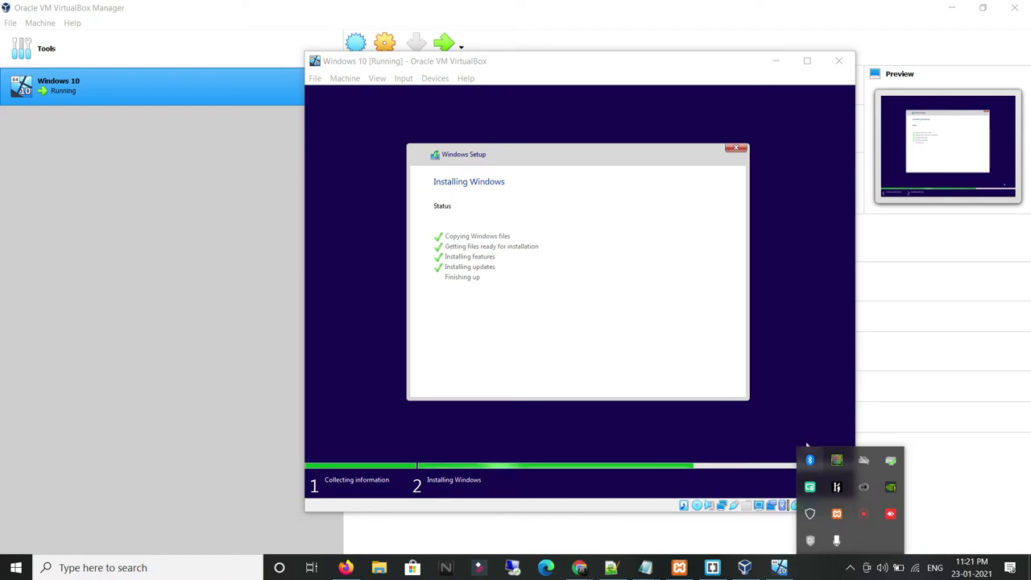
click(679, 359)
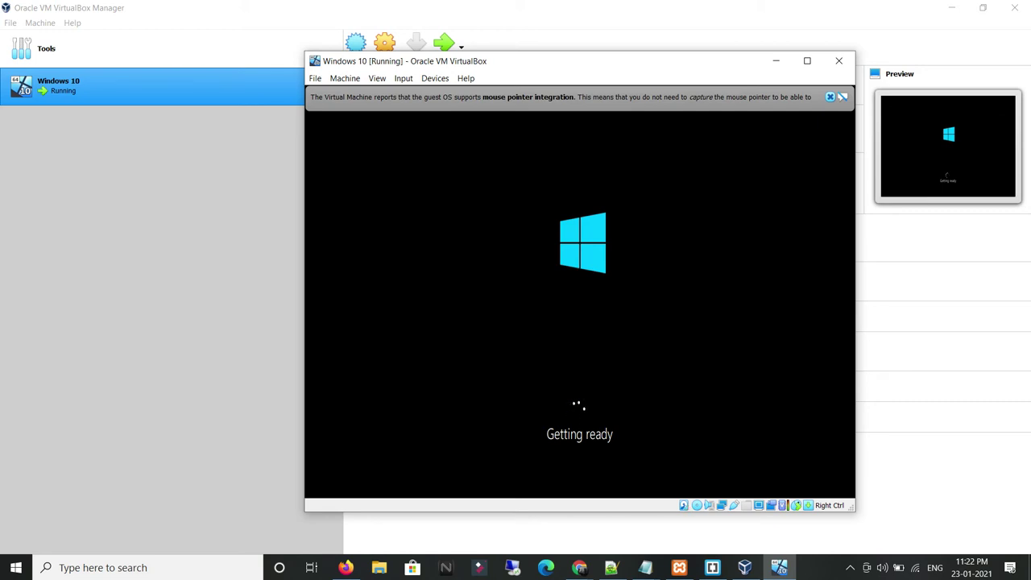
Dismiss the mouse pointer integration notification and maximize the running Windows 10 machine's window.
click(829, 98)
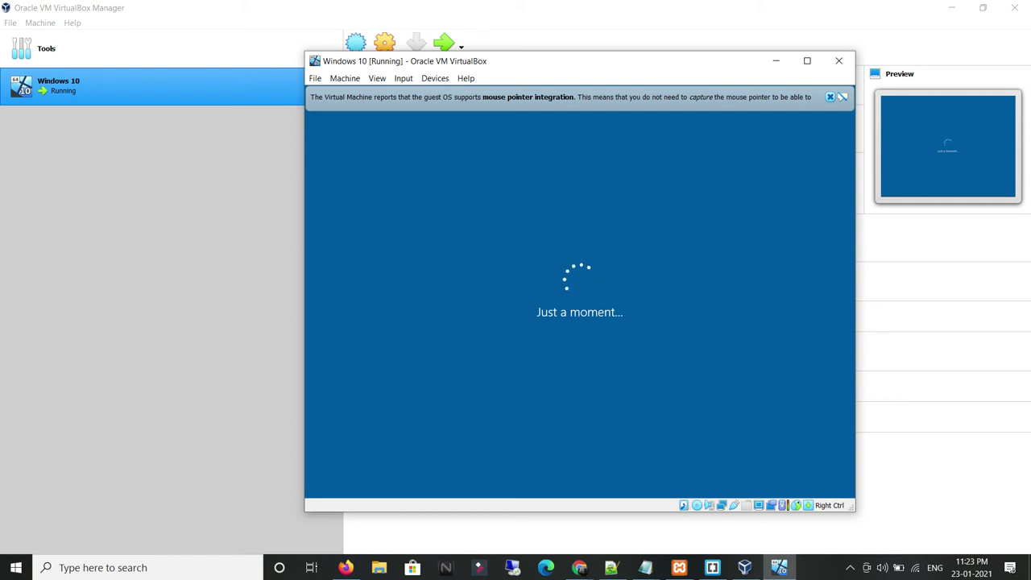
click(829, 97)
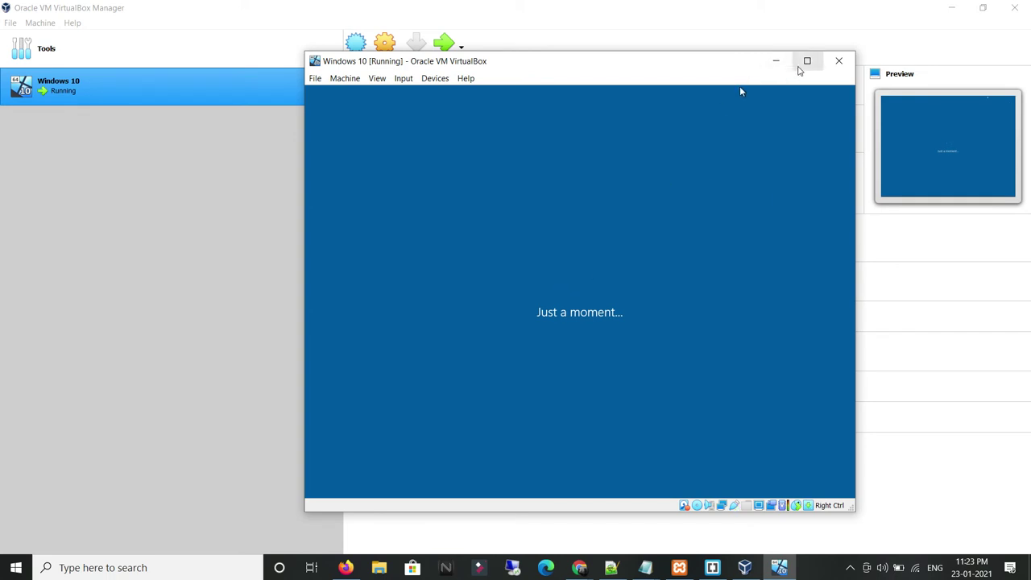
double_click(697, 68)
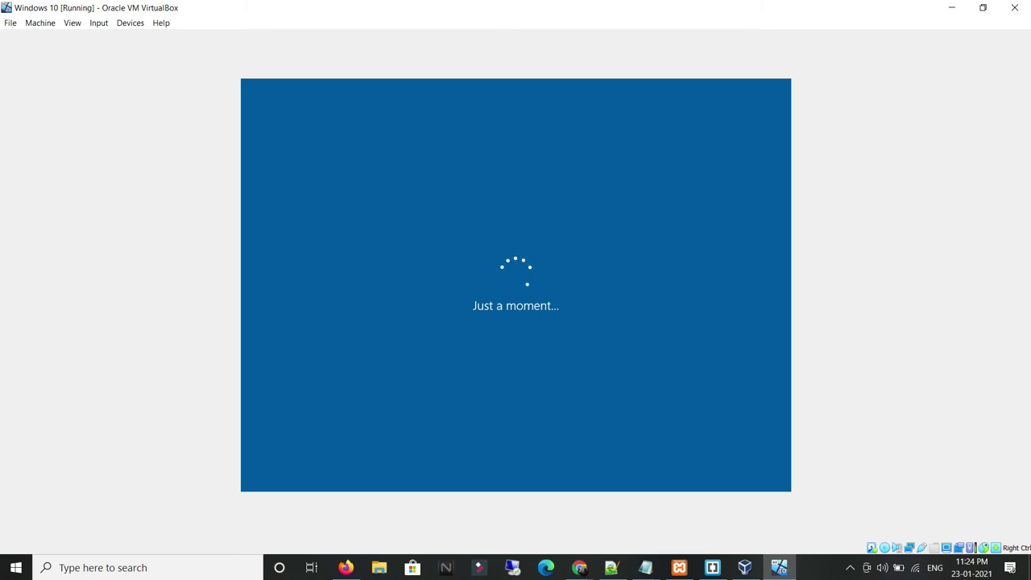
click(849, 567)
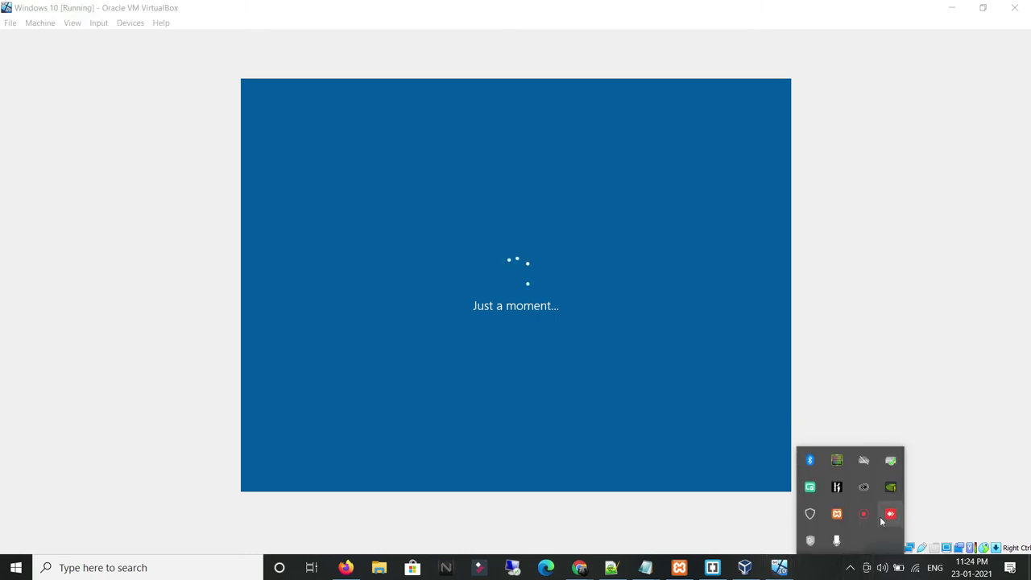
right_click(865, 520)
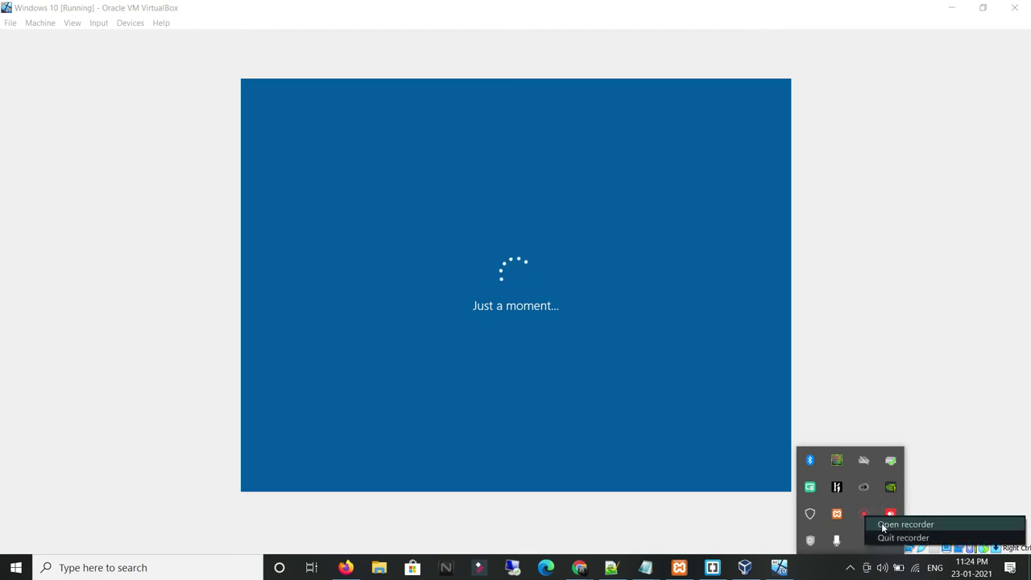
click(882, 522)
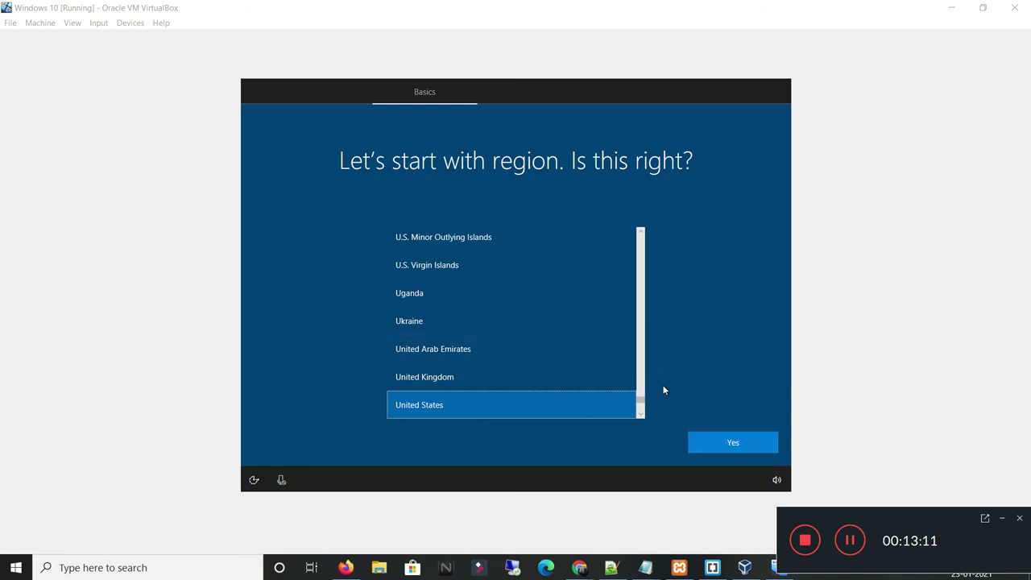
Accept United States as the region and US as the keyboard layout, skipping the second keyboard layout.
click(723, 449)
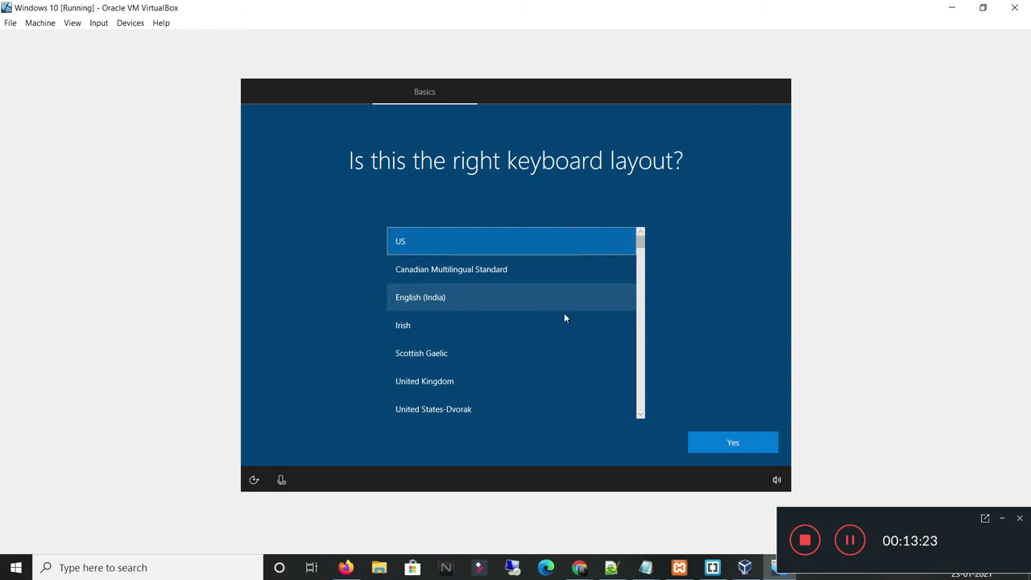
click(715, 435)
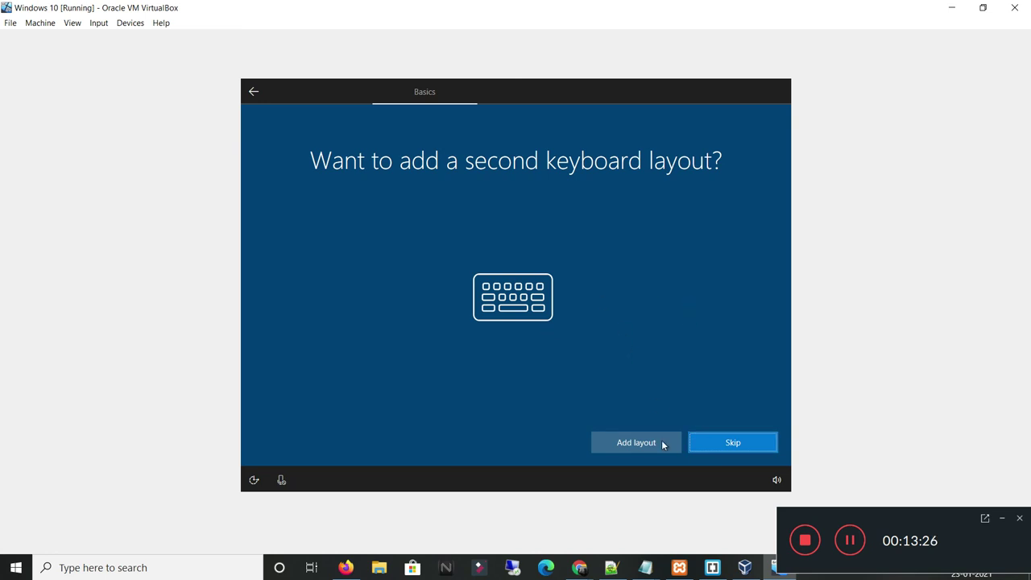
click(729, 444)
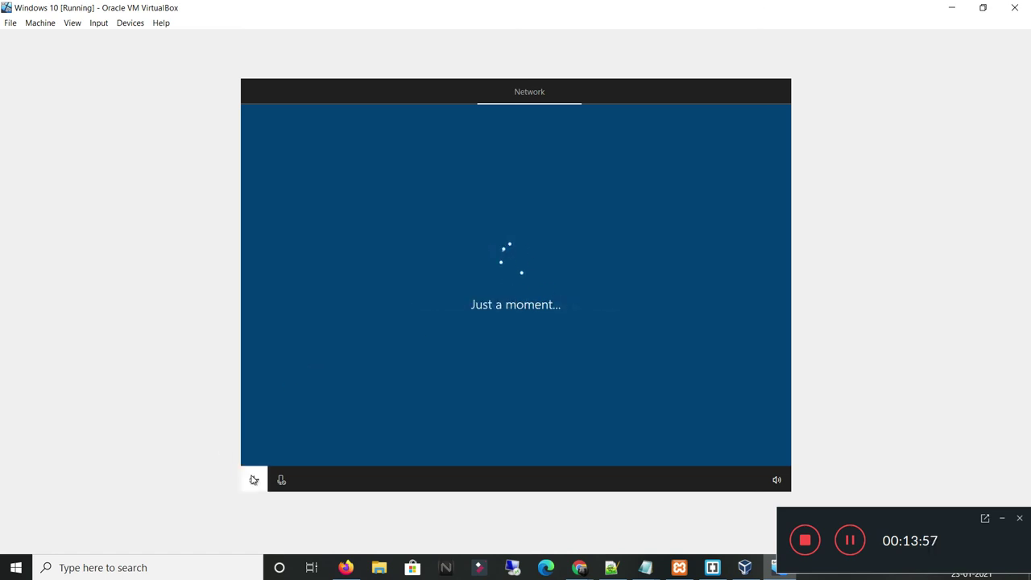
click(253, 479)
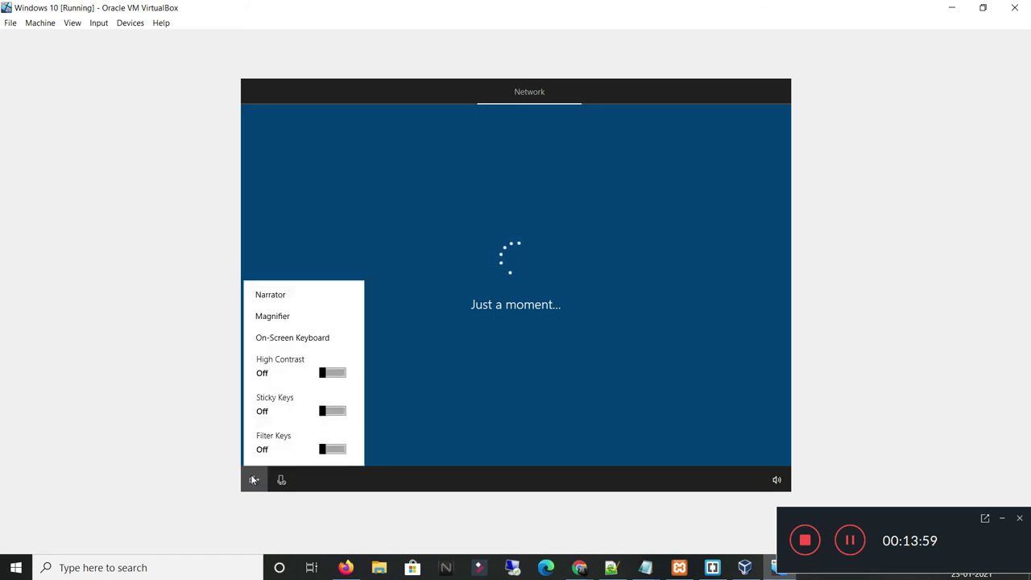
click(479, 364)
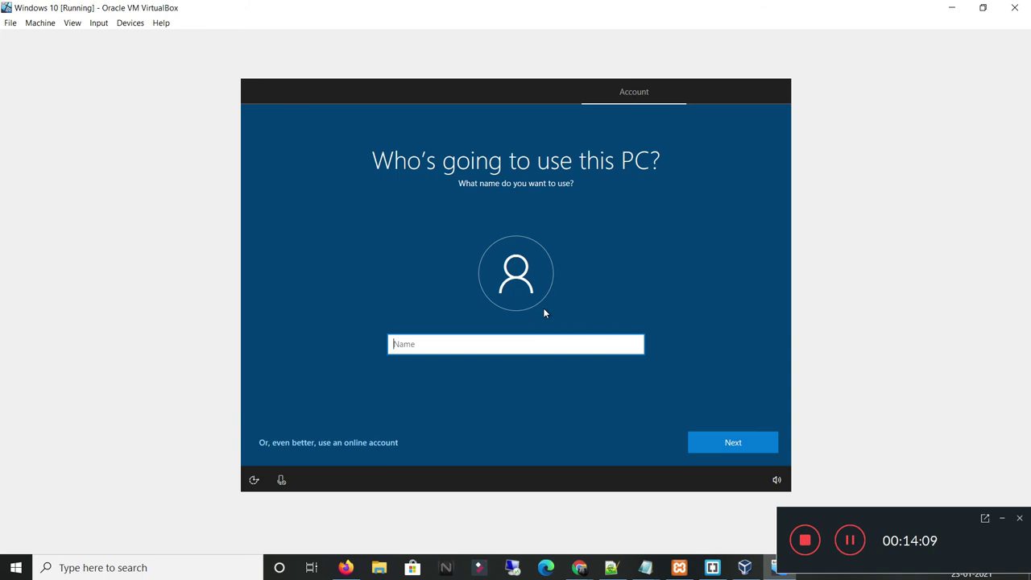
Create the local account Guidemint with a blank password and decline Cortana as personal assistant.
text(Guidemint)
click(704, 442)
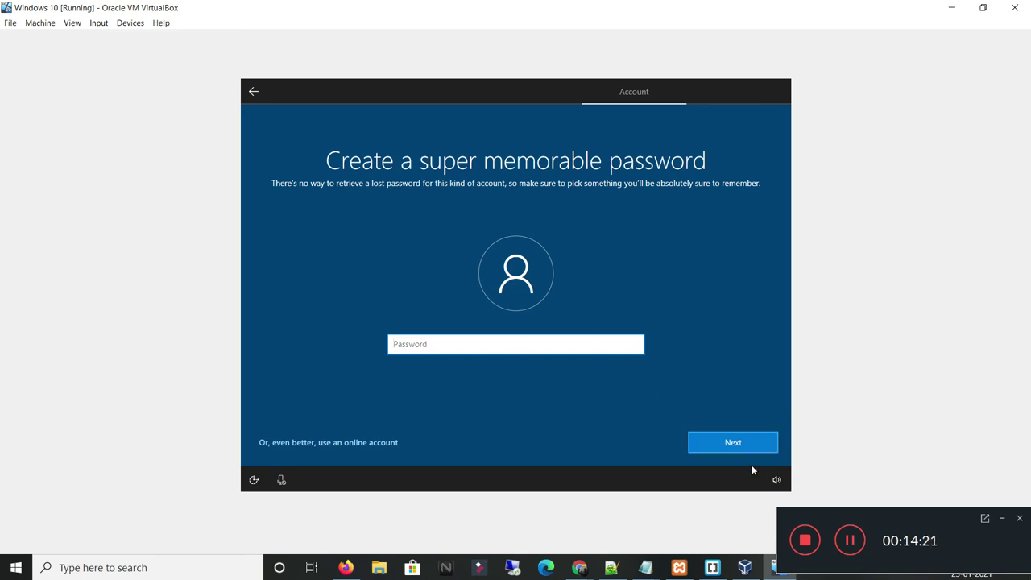
click(732, 443)
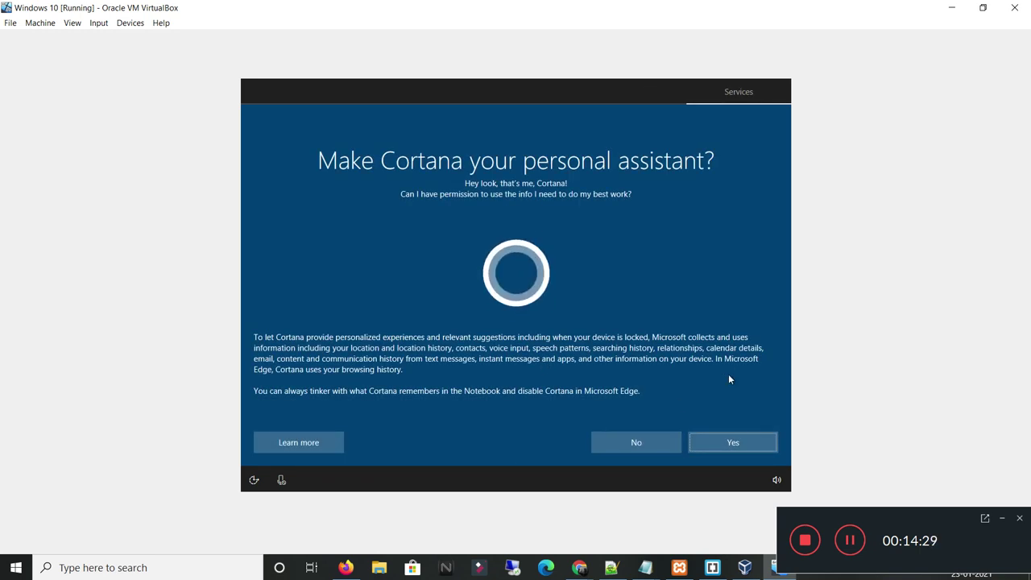
click(637, 442)
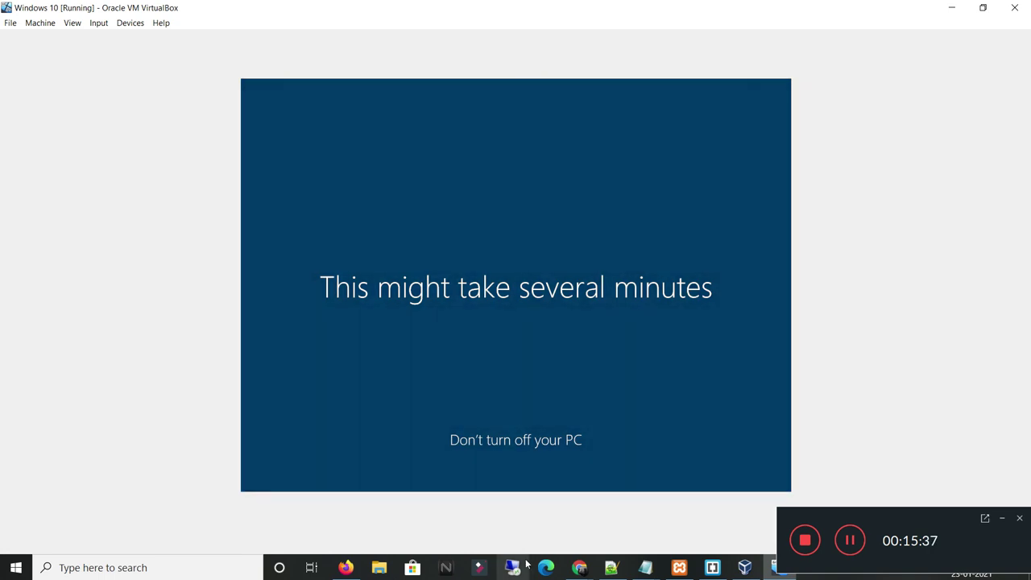
click(848, 540)
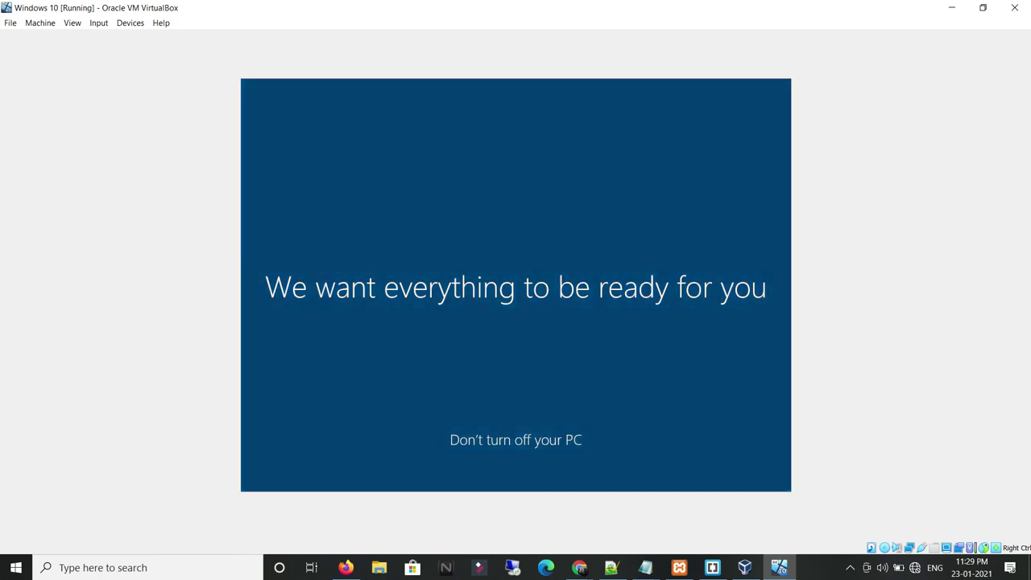
click(850, 567)
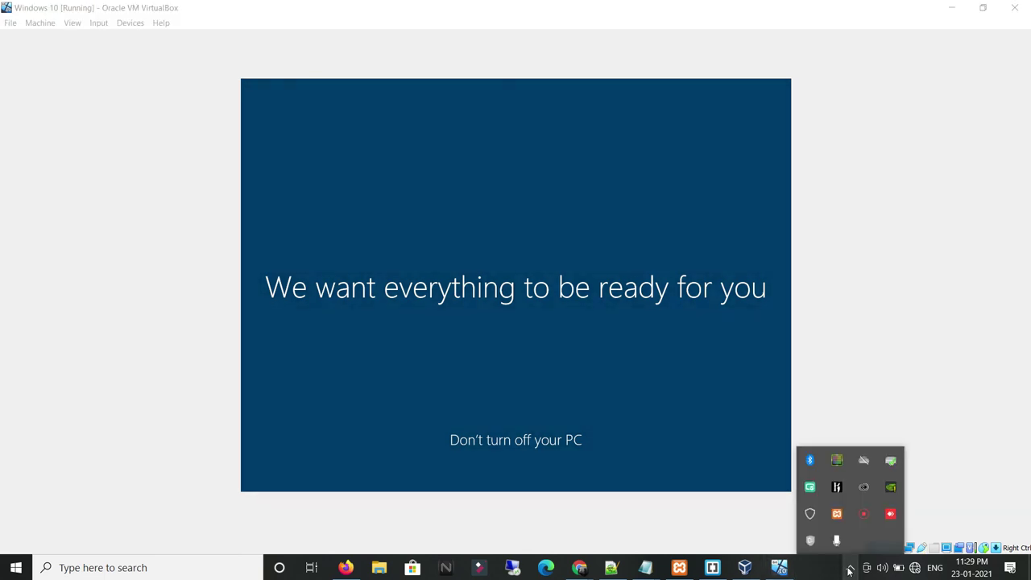
right_click(871, 525)
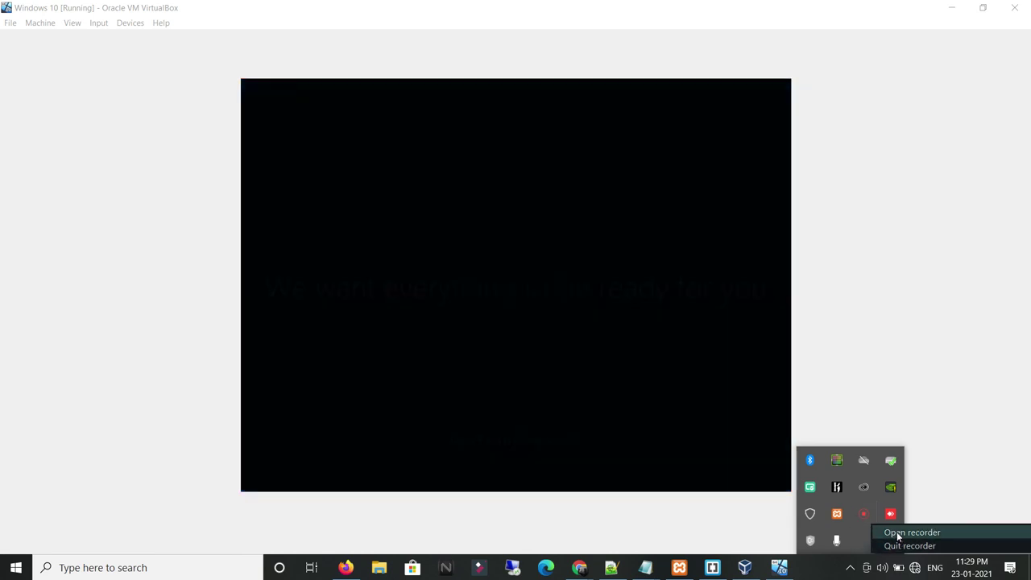
click(897, 534)
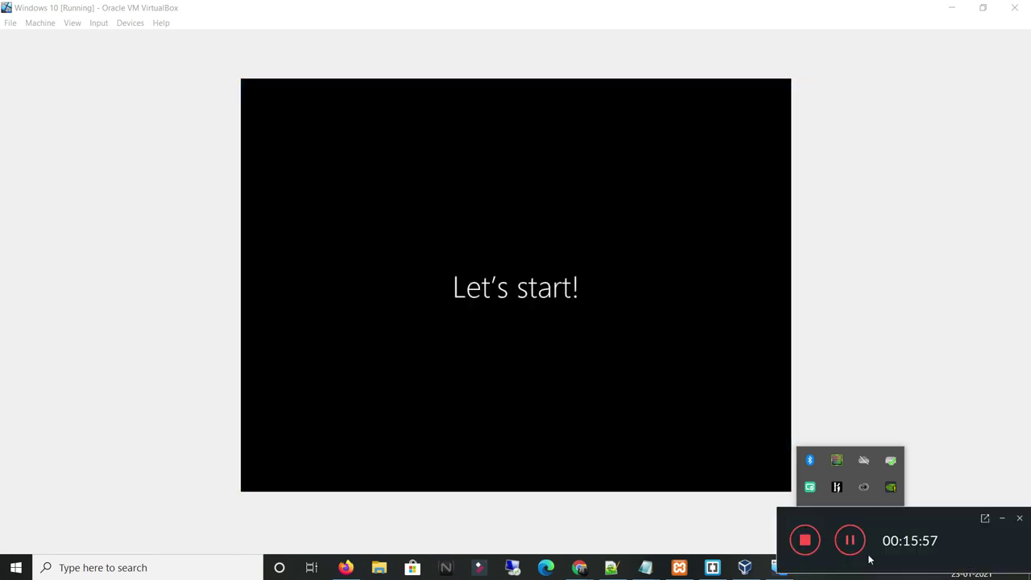